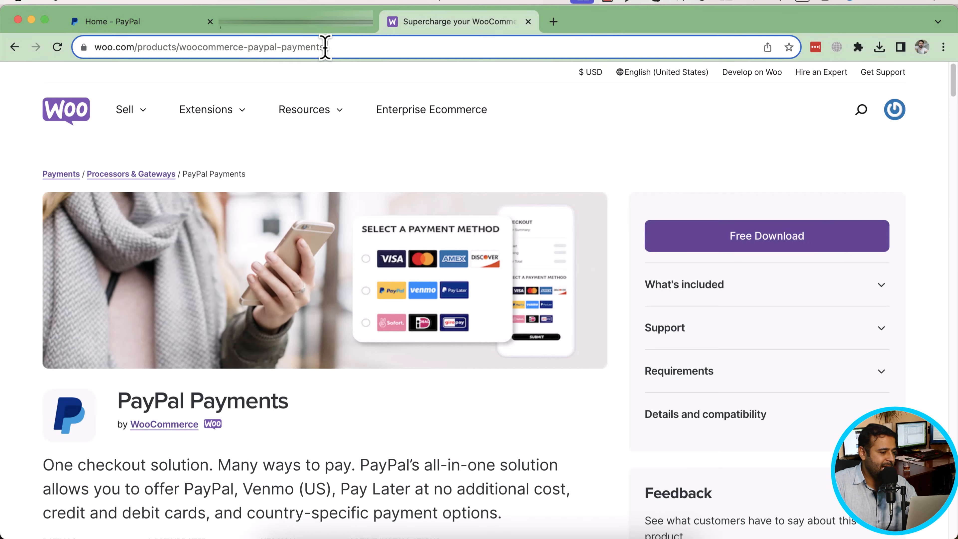
# Switch to the WordPress site's plugin list and open the form for uploading a new plugin from a zip file.
pyautogui.moveTo(327, 46); pyautogui.dragTo(76, 47)
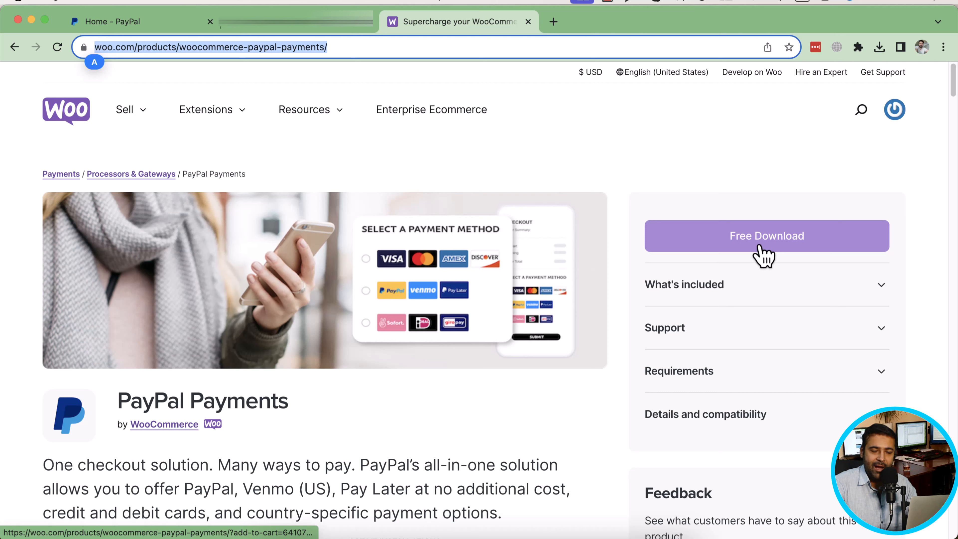
pyautogui.click(316, 26)
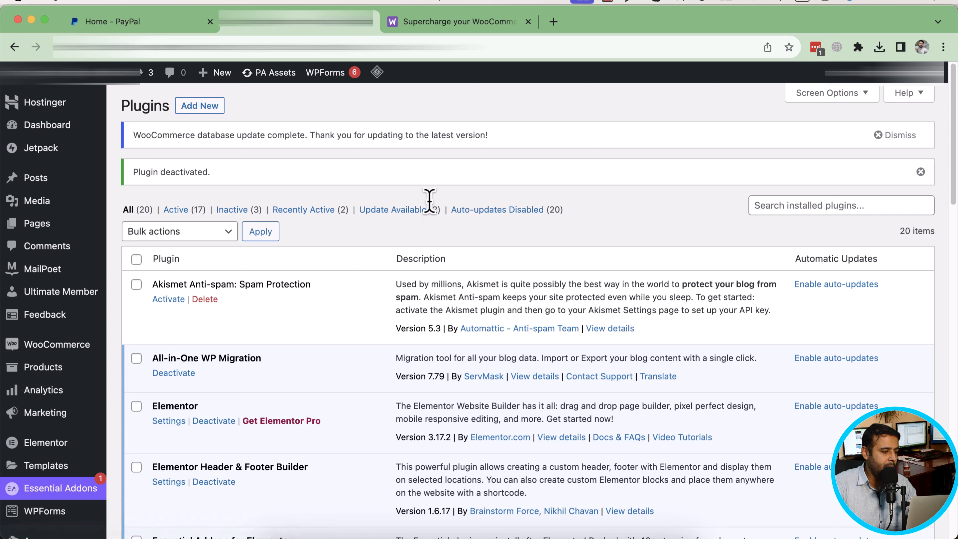
pyautogui.click(189, 109)
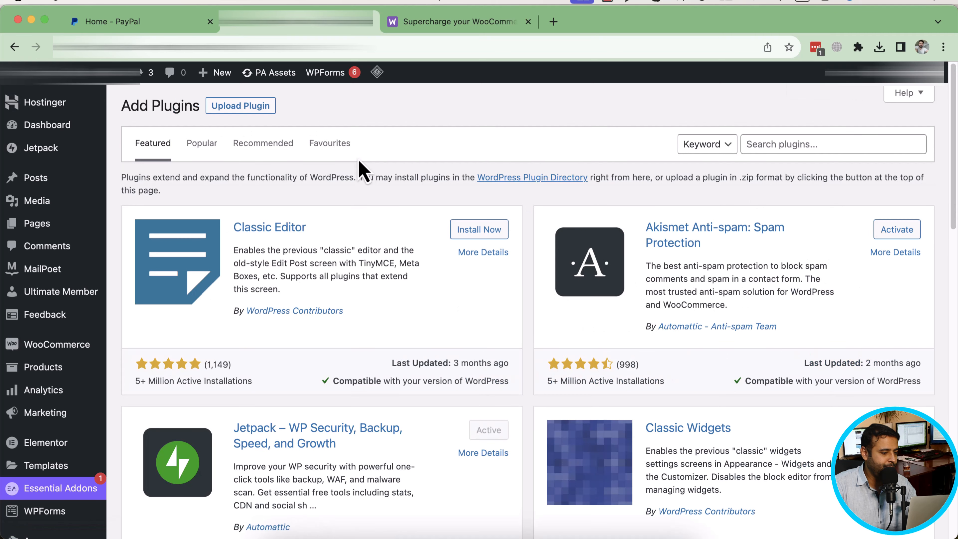
pyautogui.click(260, 109)
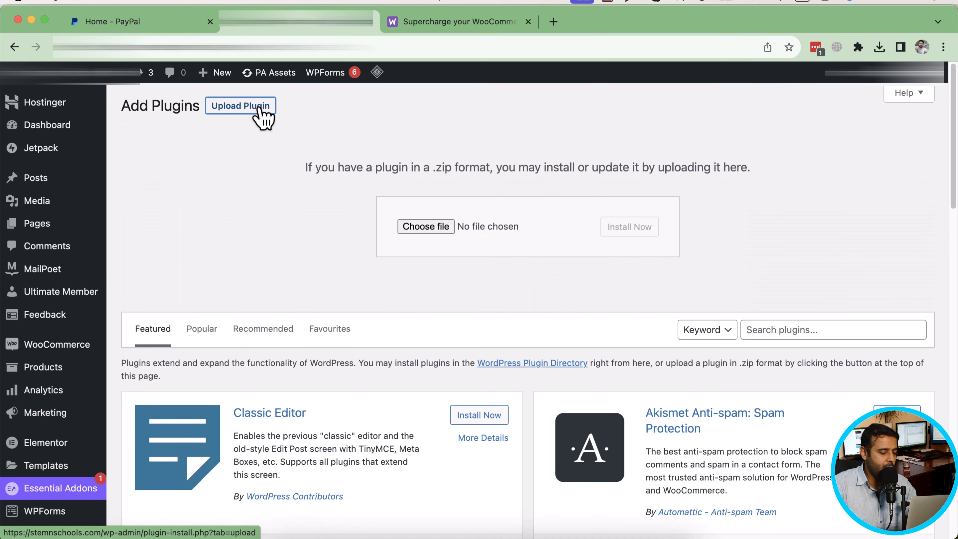
# Install the plugin from woocommerce-paypal-payments.2.4.0.zip in the Downloads folder and activate it.
pyautogui.click(437, 231)
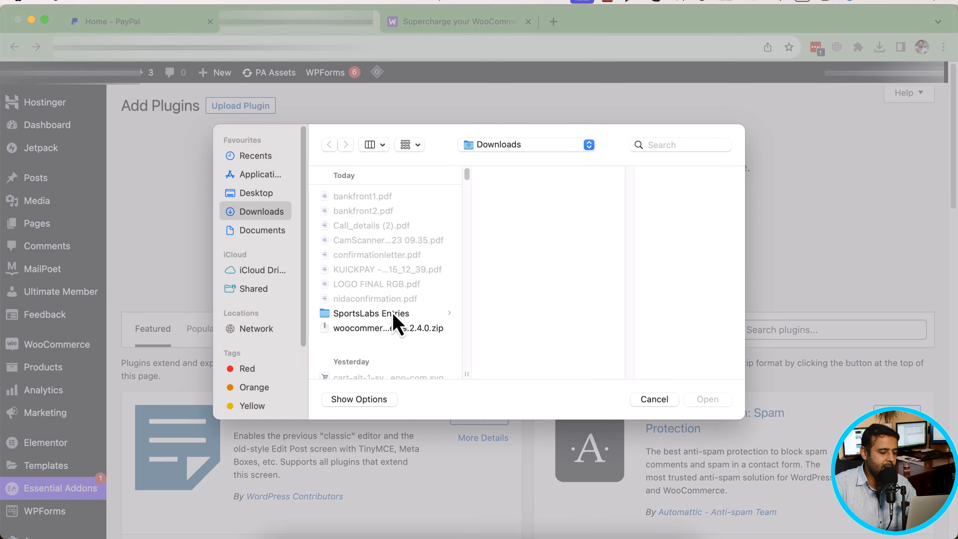
pyautogui.click(383, 329)
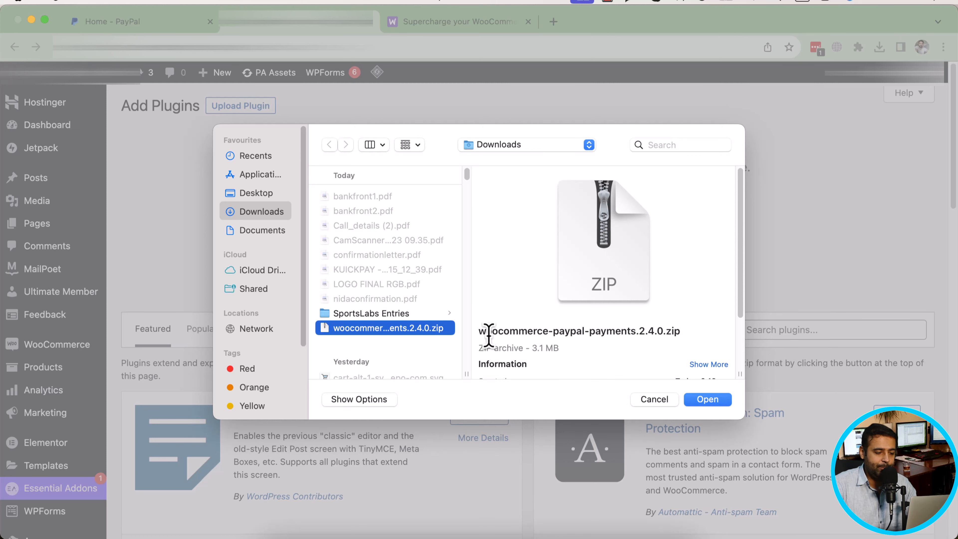
pyautogui.click(700, 405)
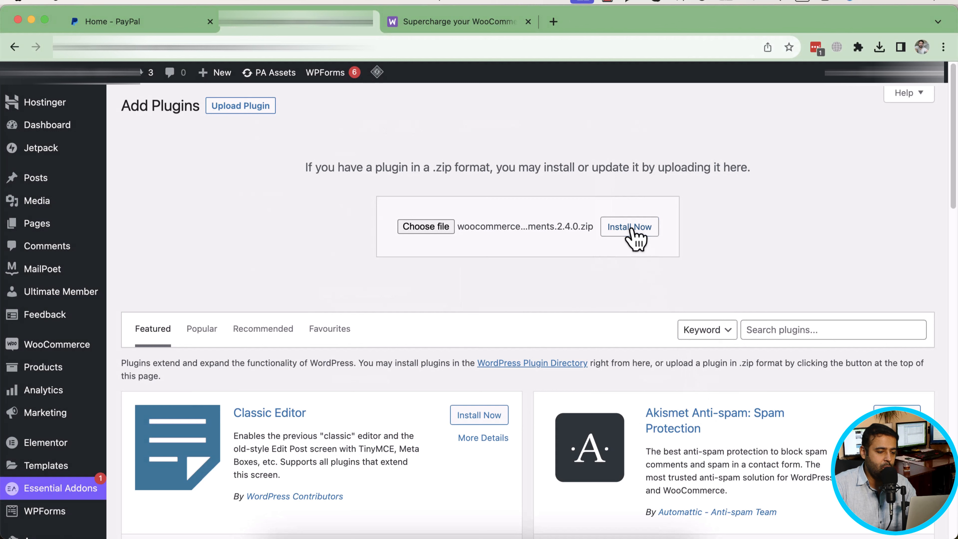
pyautogui.click(635, 235)
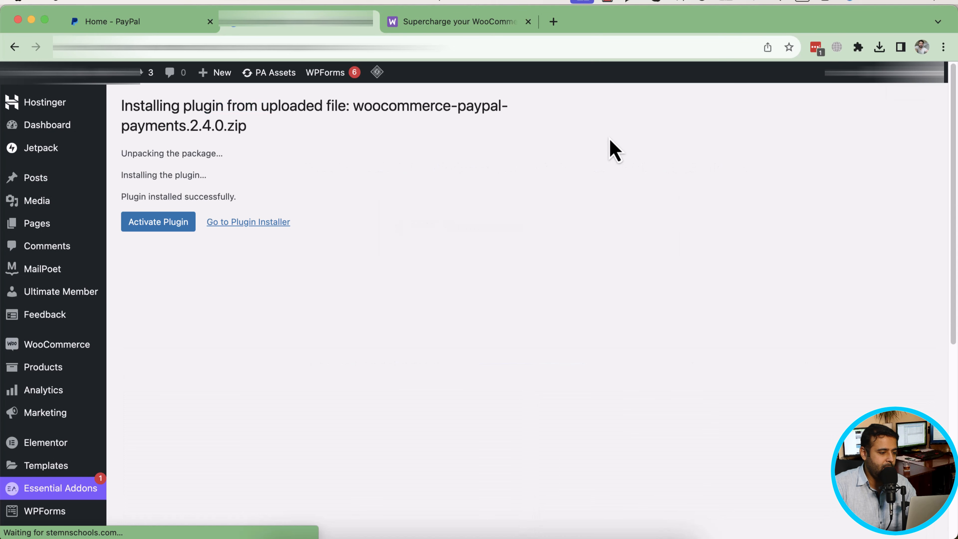
pyautogui.click(166, 225)
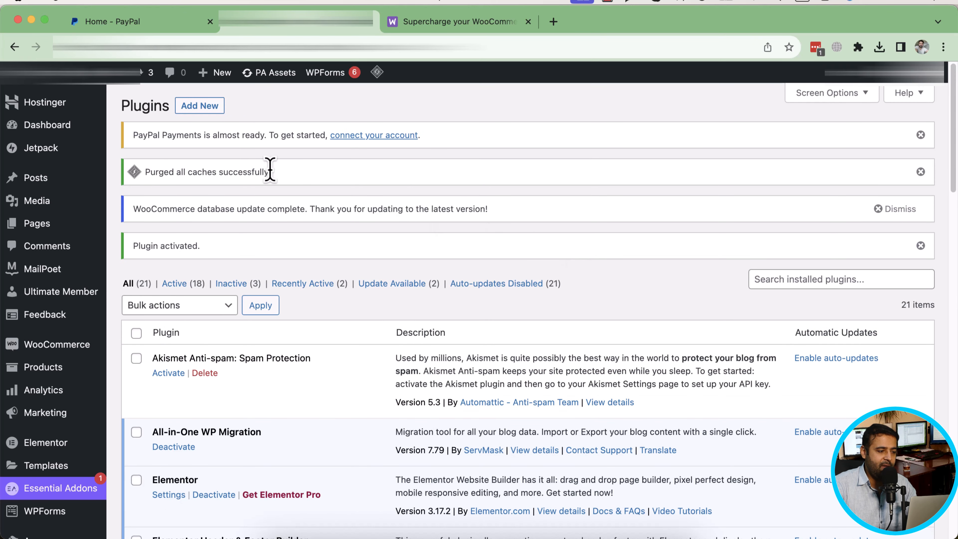
# Open the PayPal Payments account setup from the notice about connecting the account.
pyautogui.moveTo(133, 135); pyautogui.dragTo(449, 145)
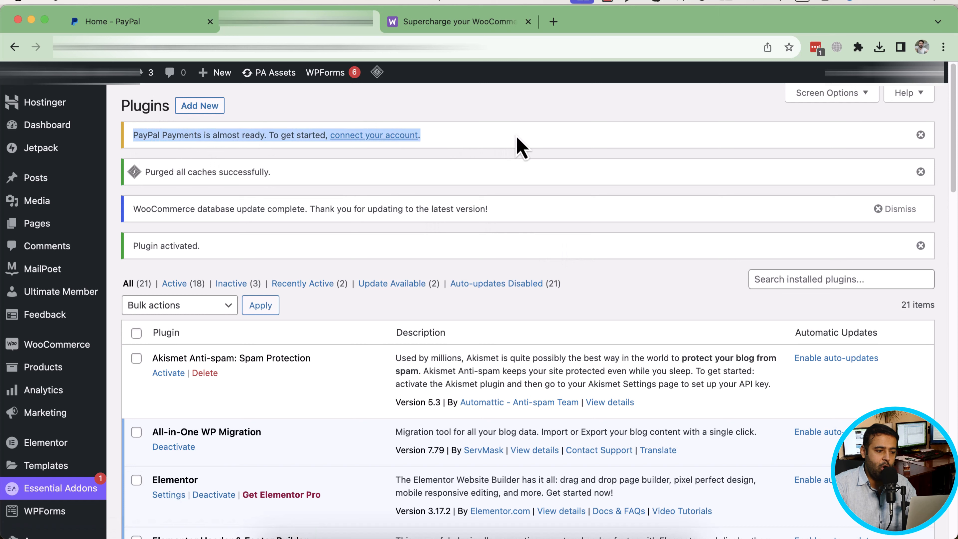
pyautogui.click(481, 140)
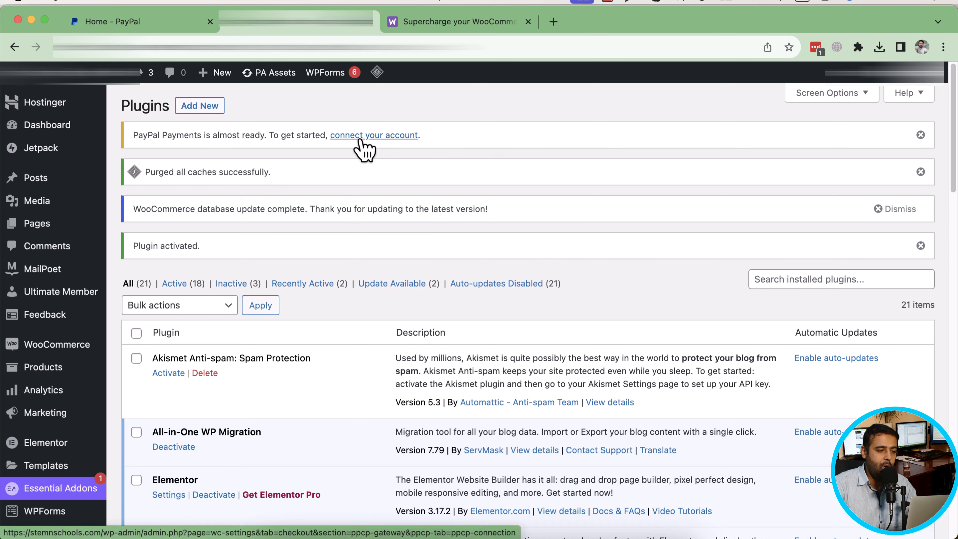
pyautogui.click(364, 150)
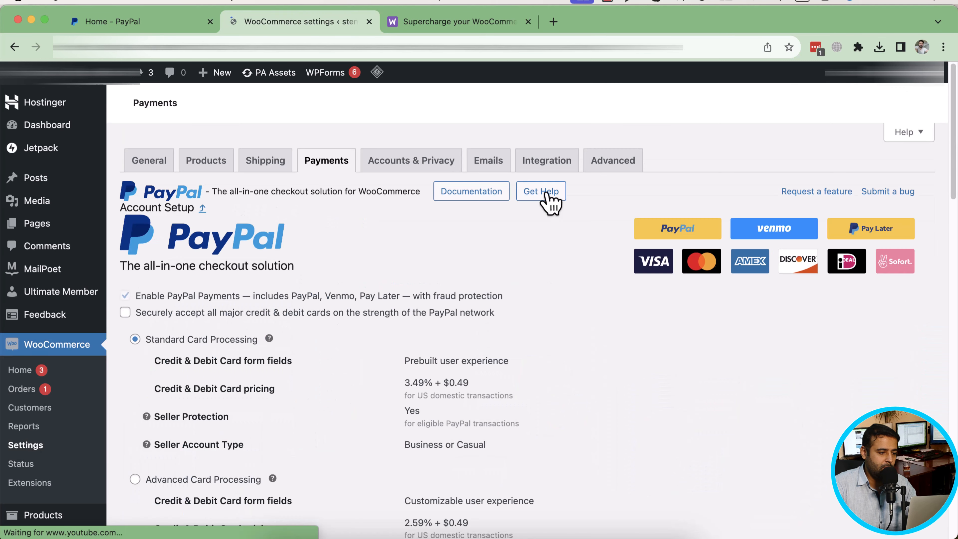
pyautogui.scroll(-5, 547, 204)
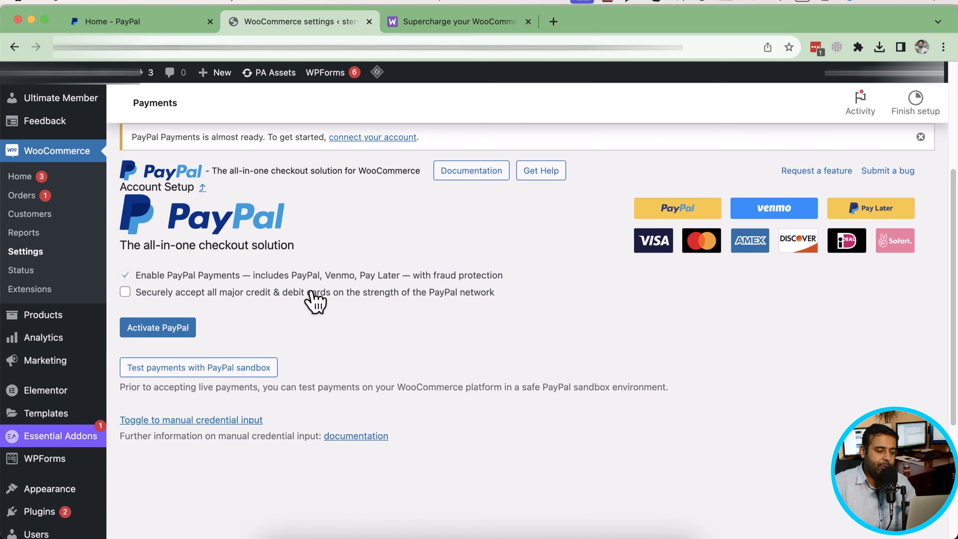
# Reveal the manual credential input fields in the PayPal account setup.
pyautogui.click(181, 334)
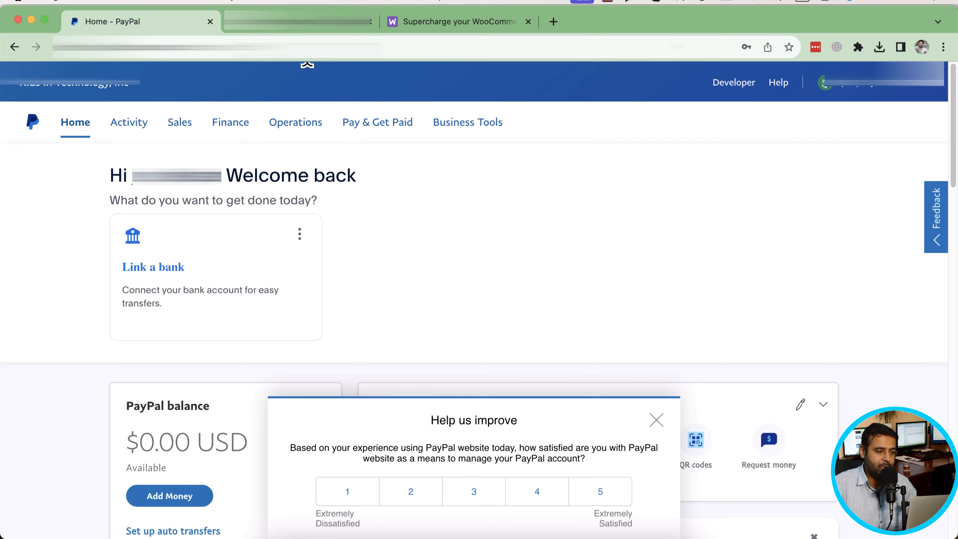
pyautogui.click(298, 22)
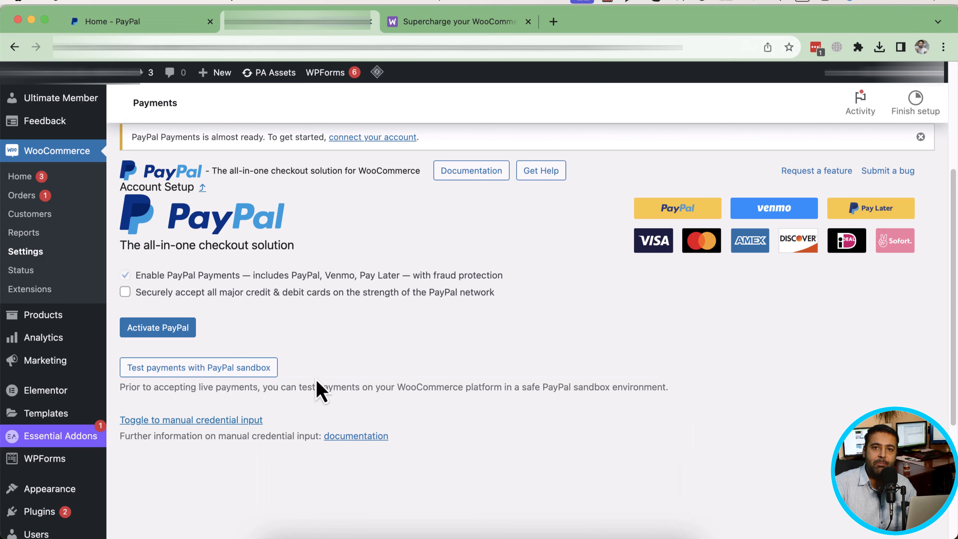
pyautogui.scroll(-5, 313, 381)
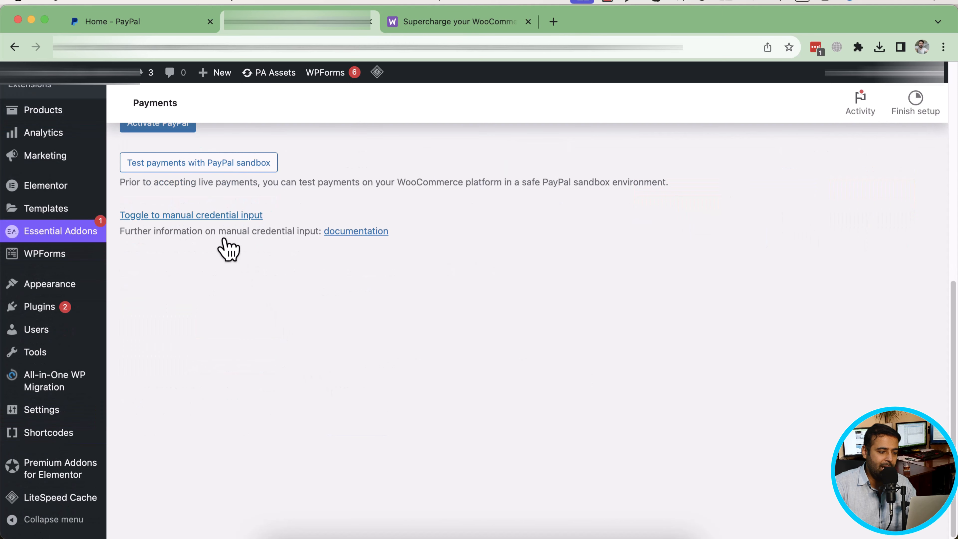
pyautogui.click(212, 216)
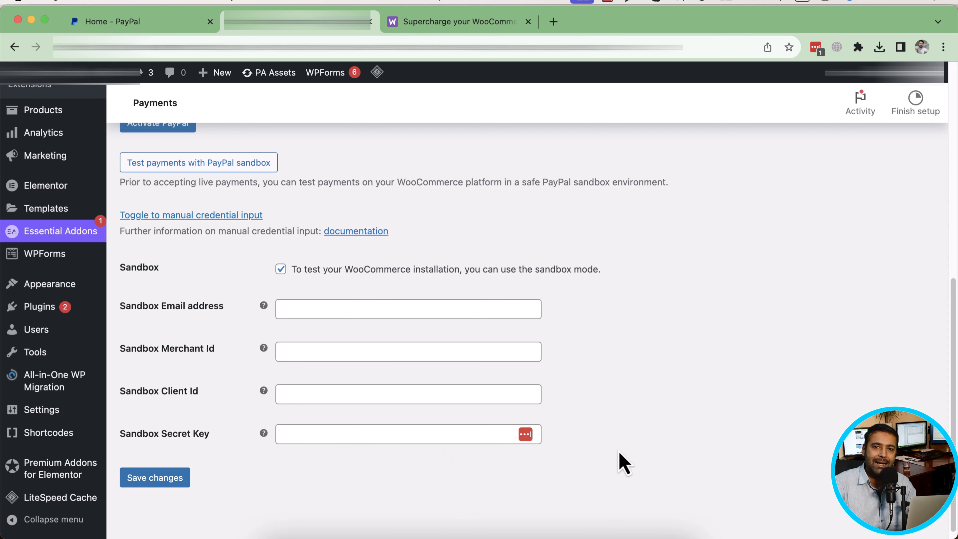
# Start activating PayPal with the account email and United States as the country, and log in with the account password.
pyautogui.scroll(3, 619, 452)
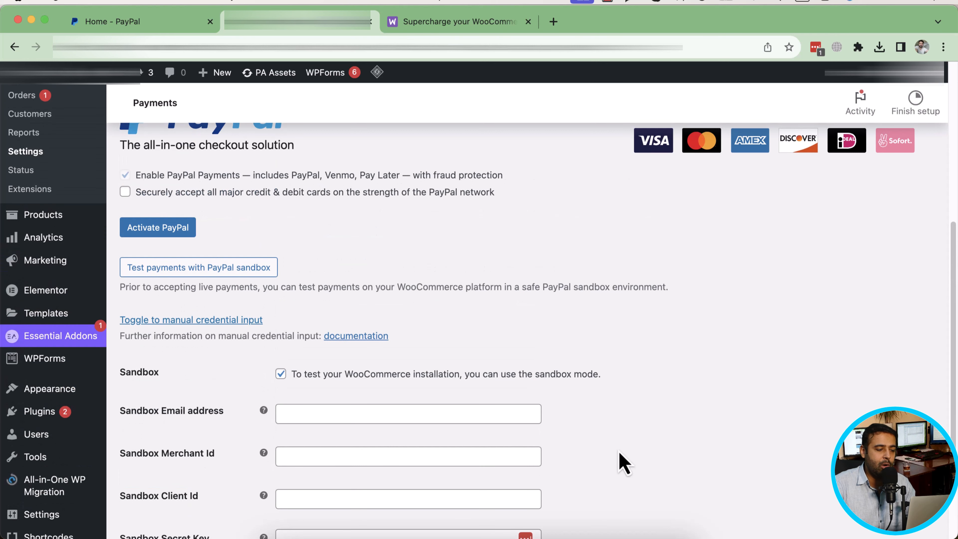
pyautogui.scroll(6, 619, 452)
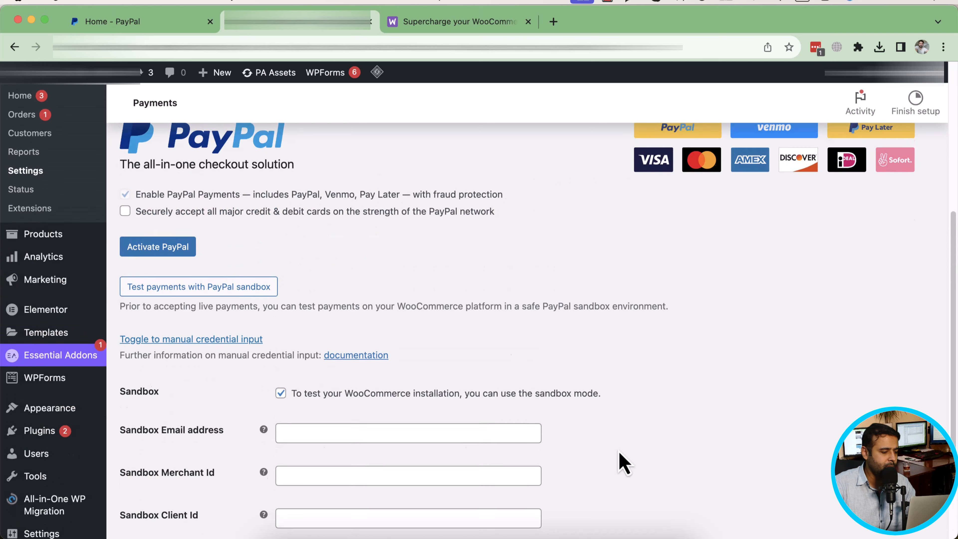
pyautogui.scroll(-3, 539, 445)
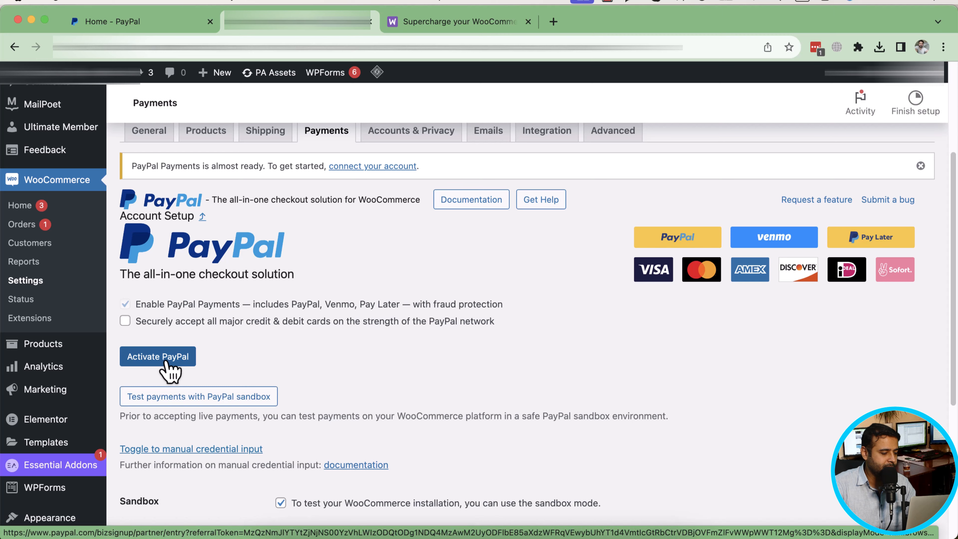
pyautogui.click(166, 363)
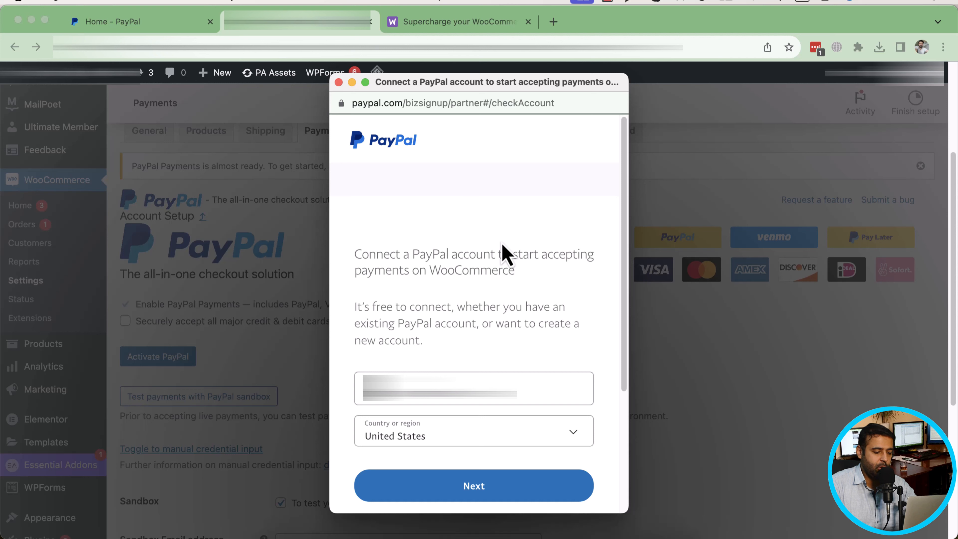
pyautogui.scroll(-3, 506, 264)
pyautogui.click(512, 307)
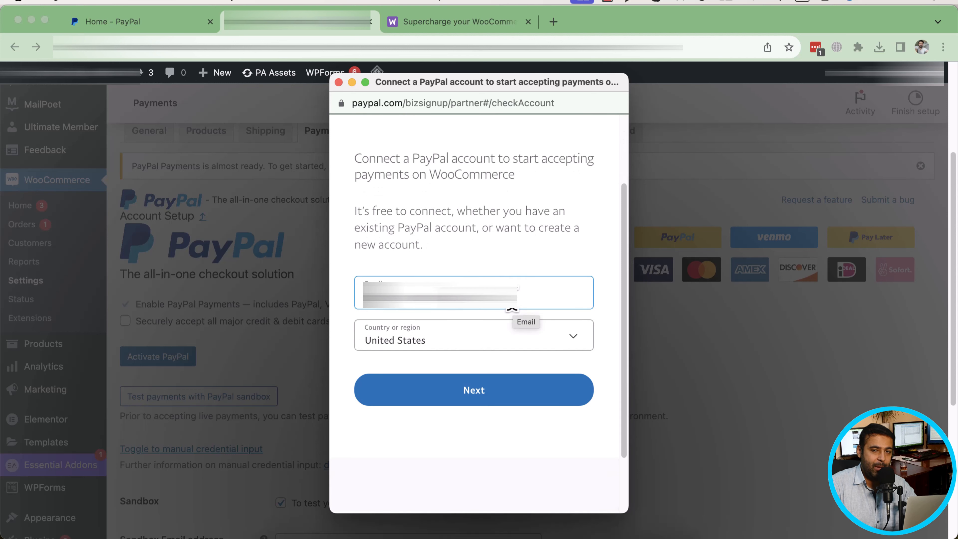
pyautogui.click(527, 404)
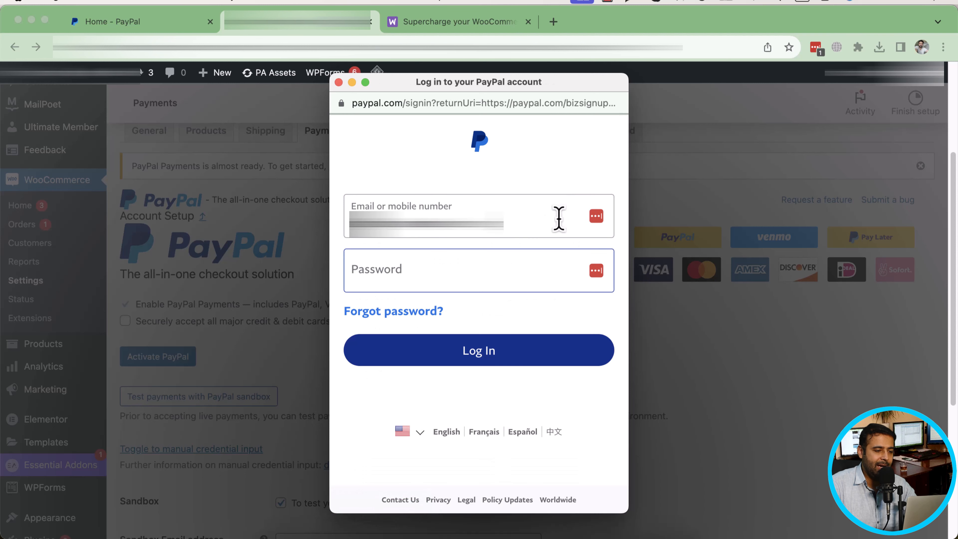
pyautogui.click(463, 279)
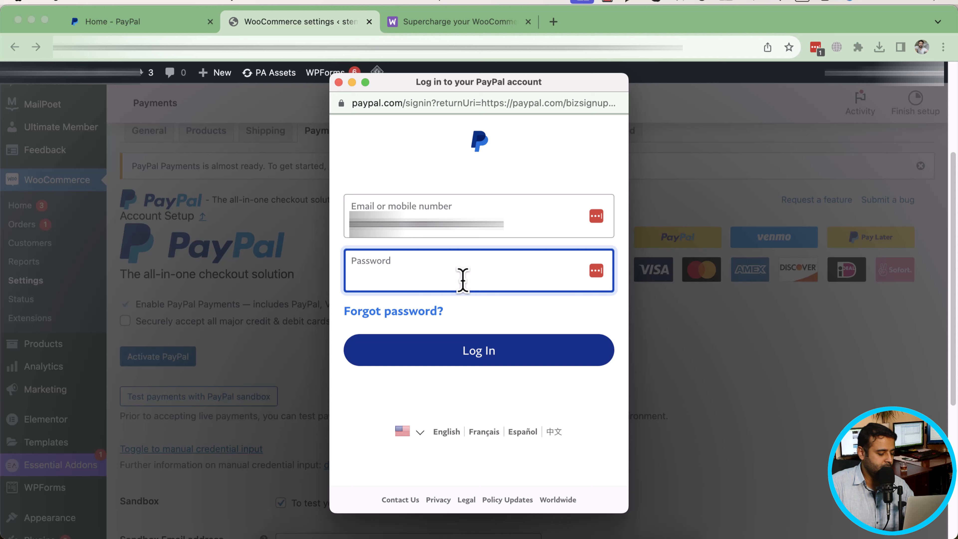
pyautogui.click(504, 359)
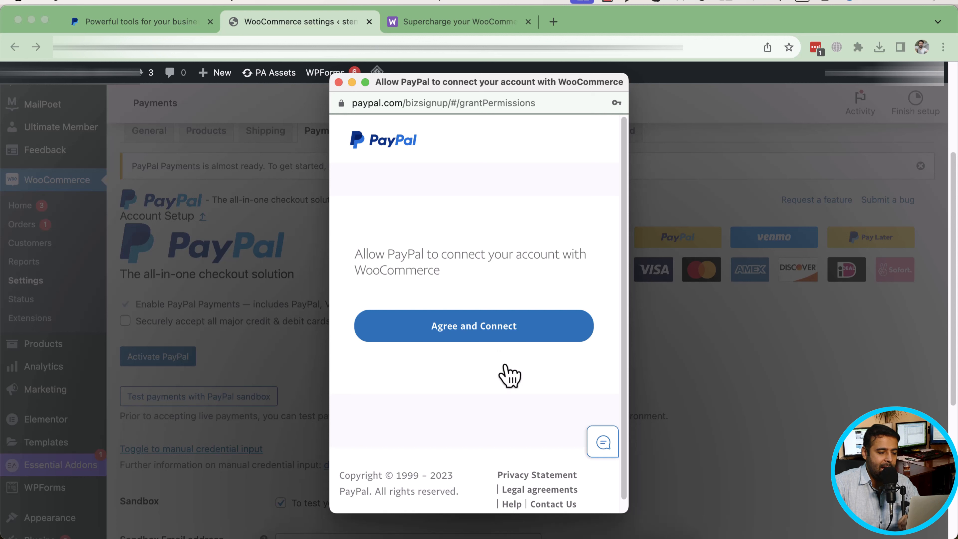
# Agree to connect the PayPal account with WooCommerce and check the connection status back in the payment settings.
pyautogui.click(507, 338)
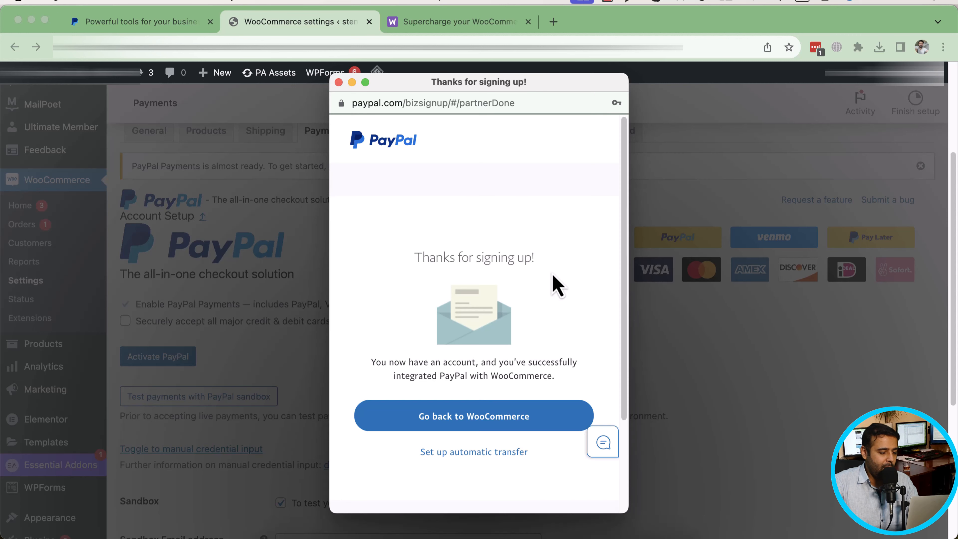
pyautogui.click(532, 434)
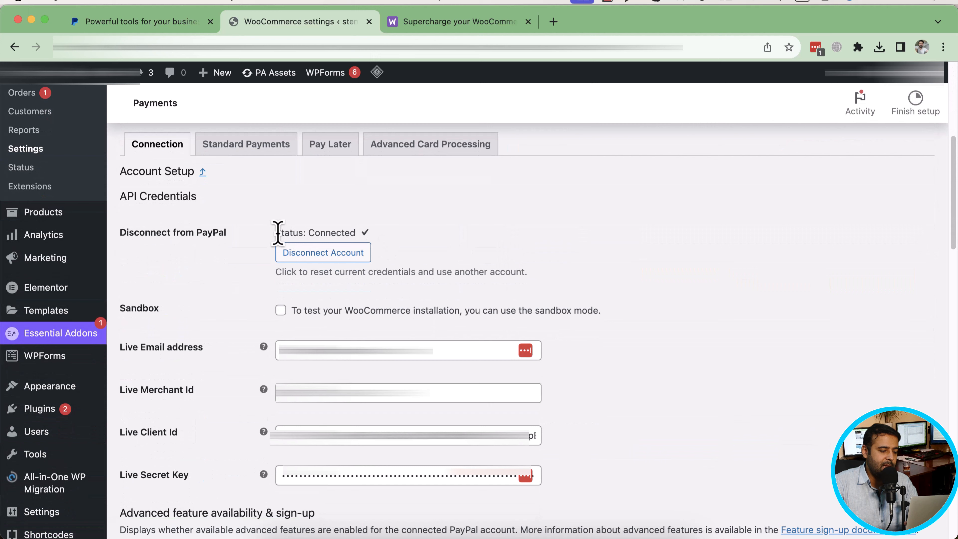
pyautogui.moveTo(281, 232); pyautogui.dragTo(356, 237)
pyautogui.click(416, 250)
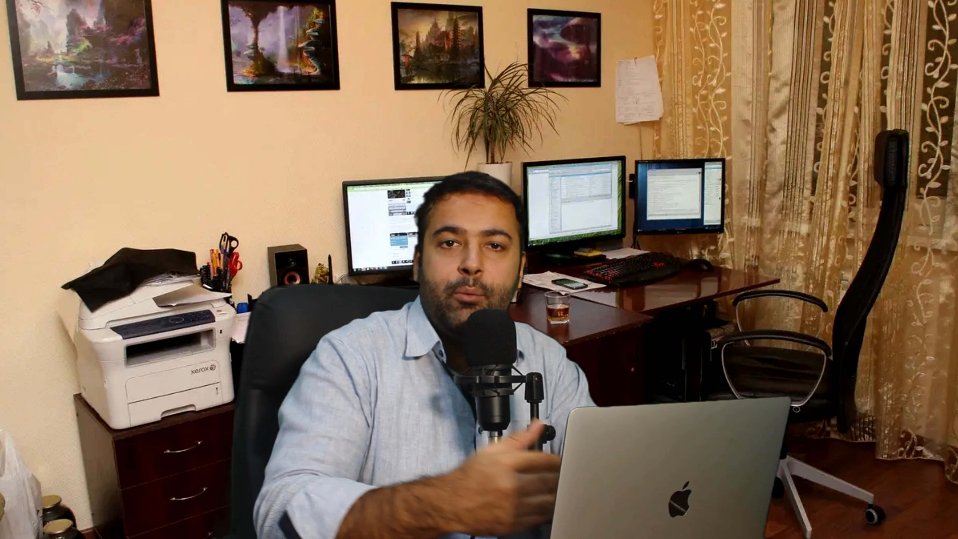